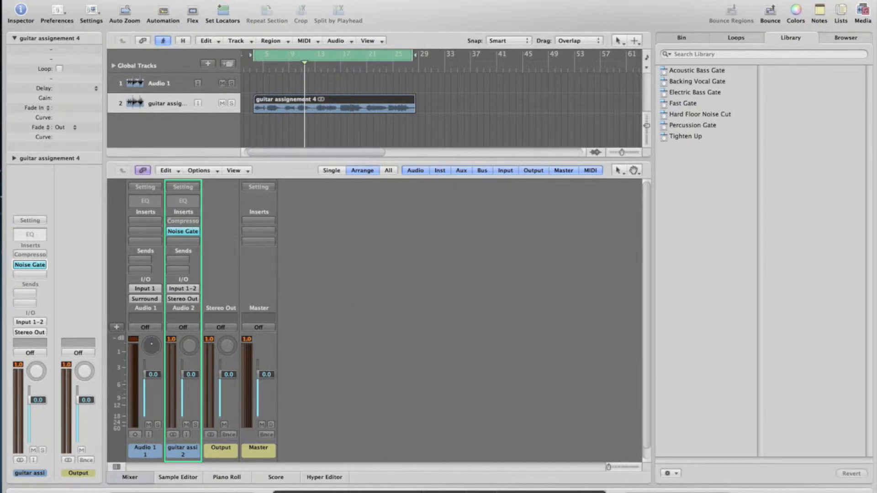
# Start playback of the guitar track and open the Noise Gate insert on its channel strip
pyautogui.click(357, 406)
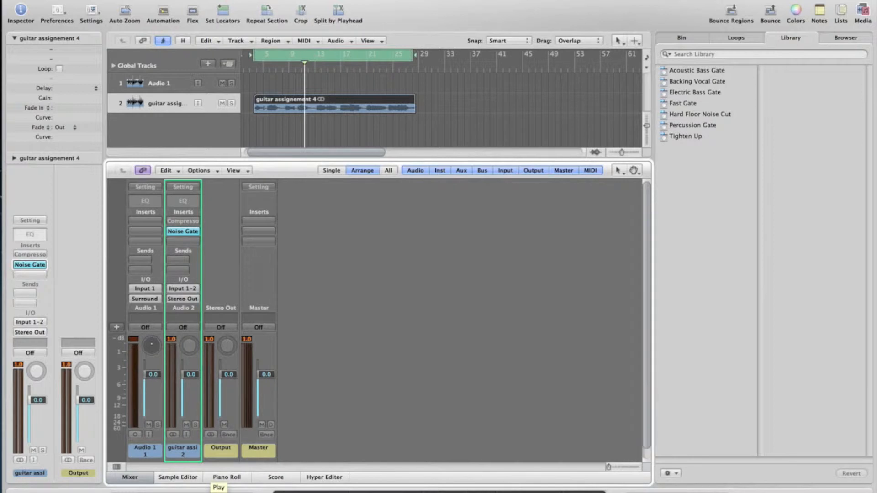
pyautogui.click(215, 492)
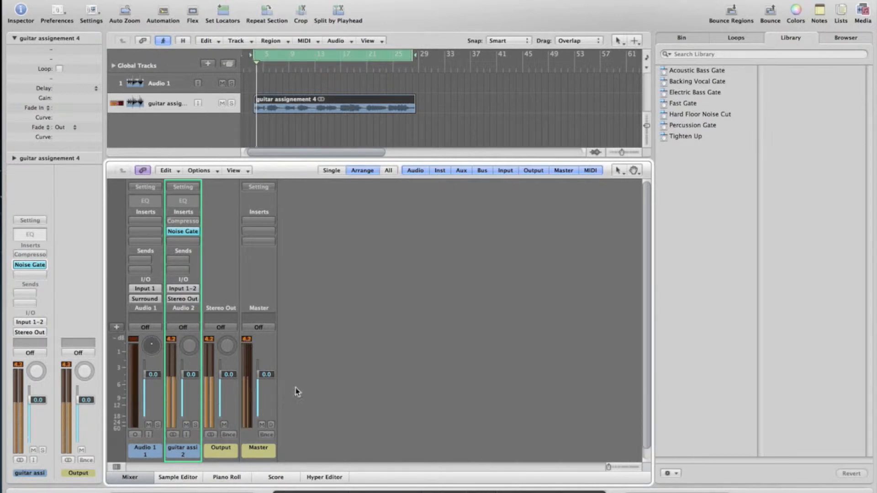
pyautogui.click(189, 234)
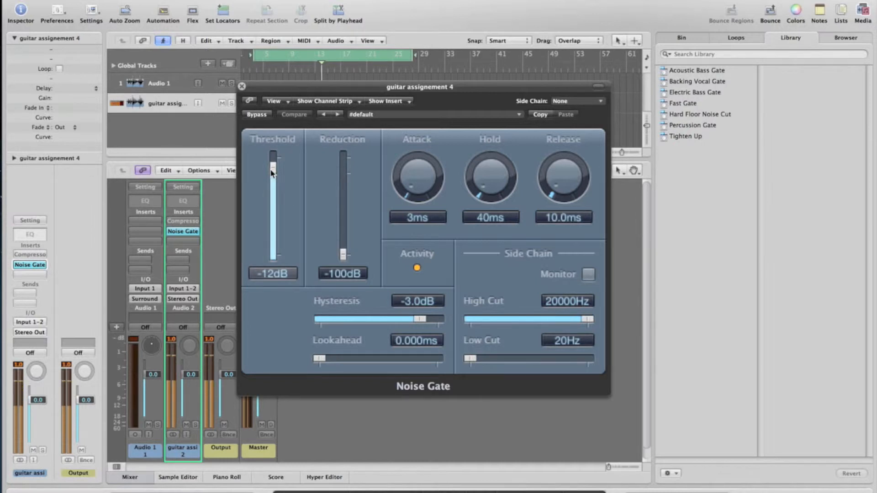
# Try the Noise Gate threshold at -5, -2 and 0 dB during playback and bring it back to -12 dB
pyautogui.moveTo(271, 174); pyautogui.dragTo(272, 164)
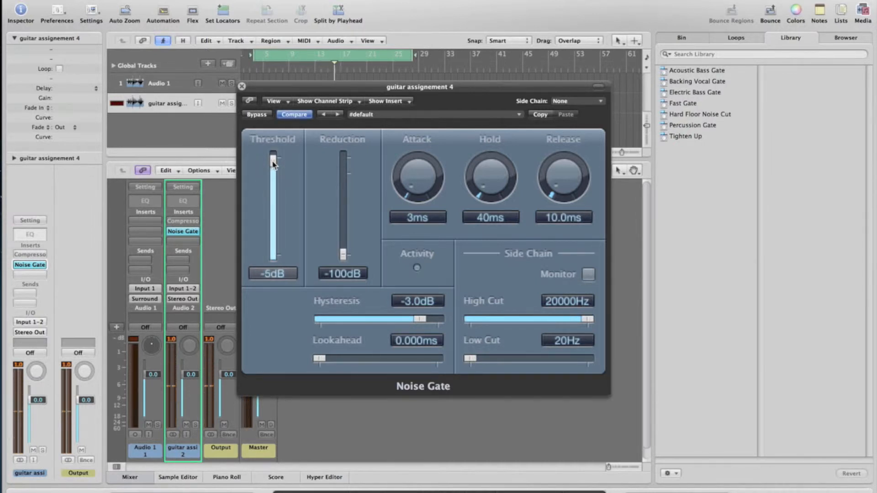
pyautogui.moveTo(273, 164); pyautogui.dragTo(273, 161)
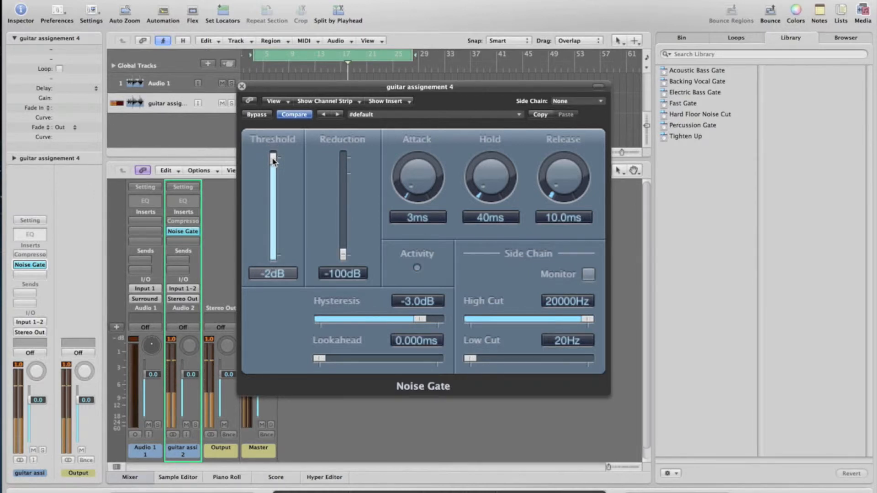
pyautogui.moveTo(272, 161); pyautogui.dragTo(273, 154)
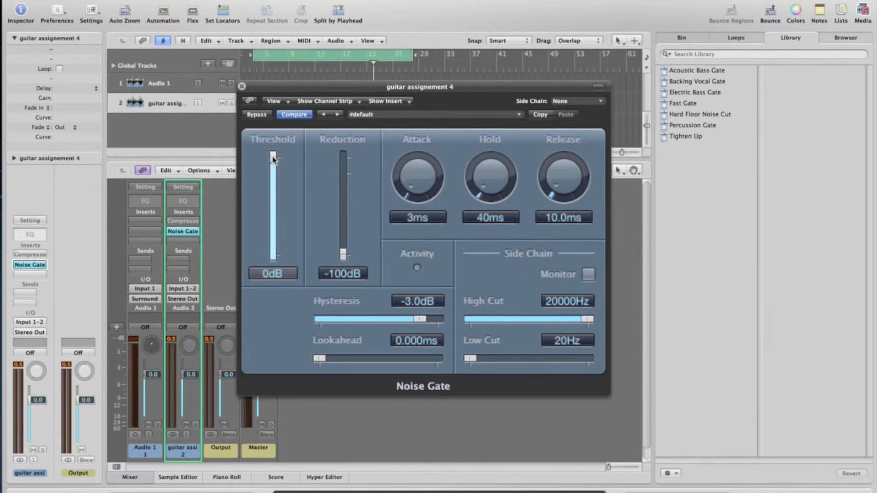
pyautogui.moveTo(272, 159); pyautogui.dragTo(272, 172)
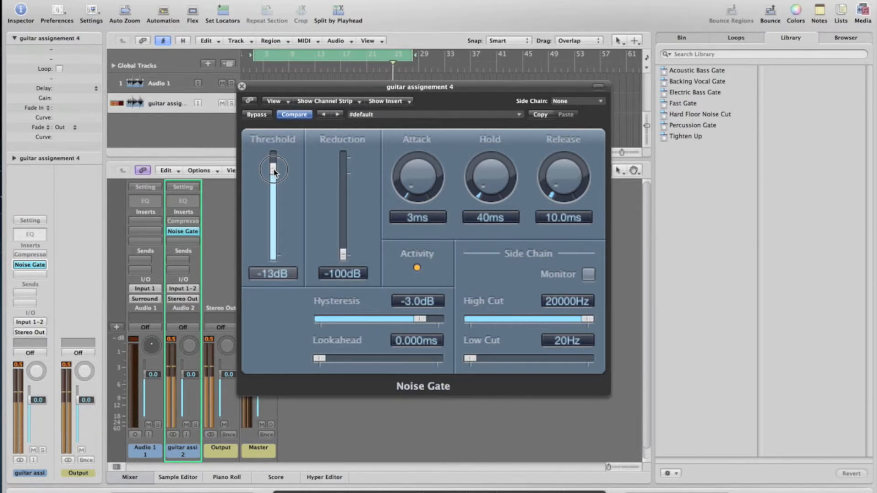
pyautogui.moveTo(274, 172); pyautogui.dragTo(274, 169)
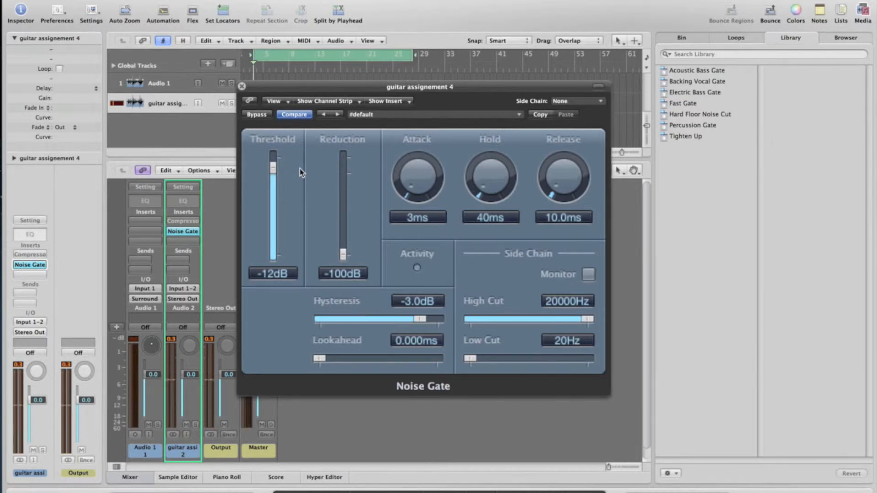
# Audition the guitar with the Noise Gate's saved settings and with the gate bypassed, re-enable it and close its window
pyautogui.click(292, 115)
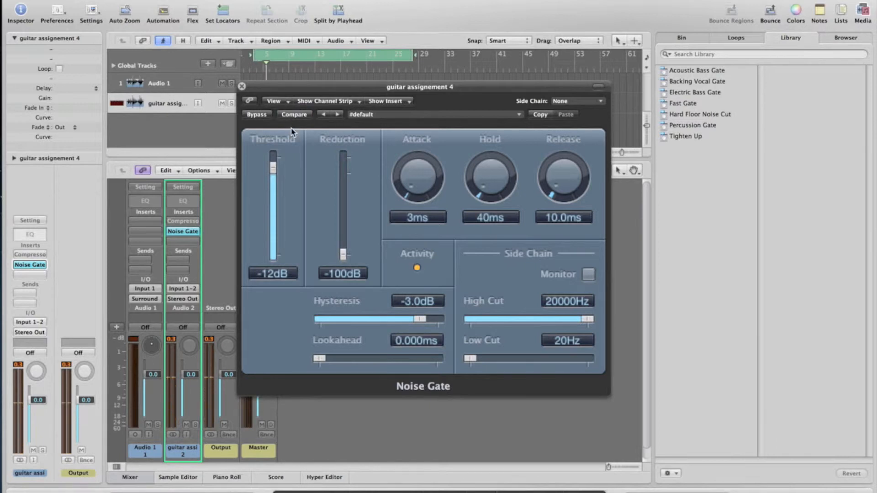
pyautogui.click(259, 116)
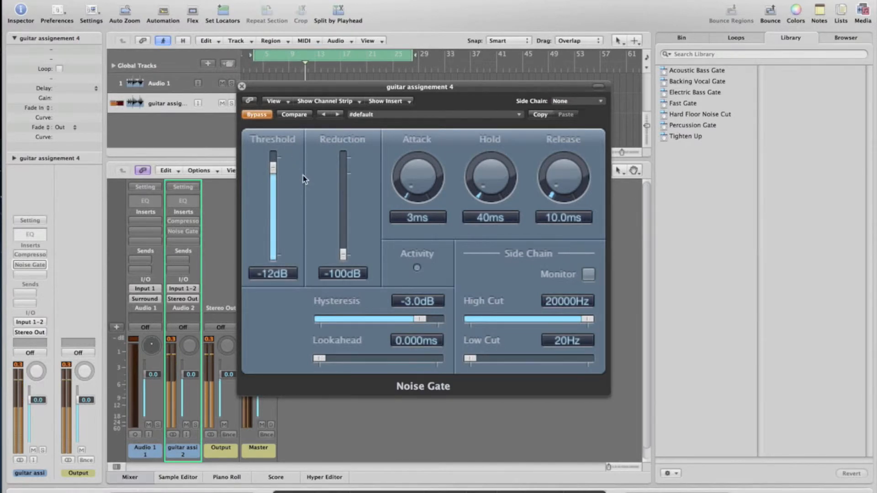
pyautogui.click(256, 114)
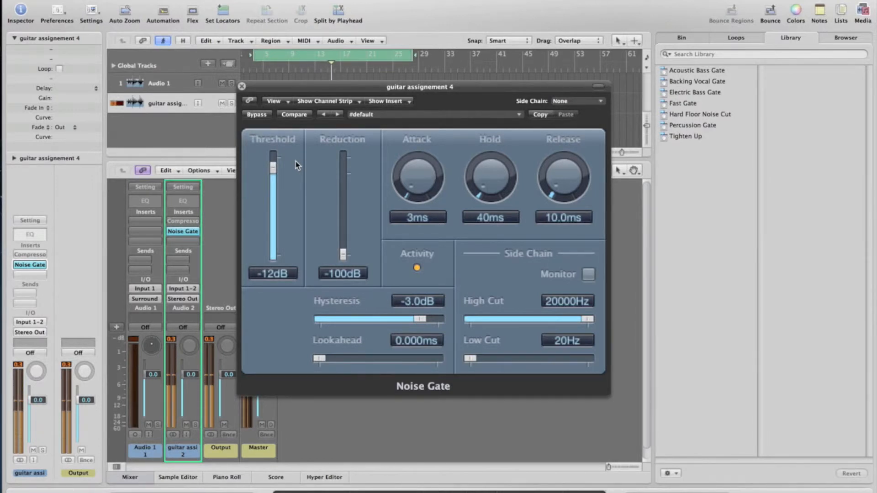
pyautogui.click(242, 87)
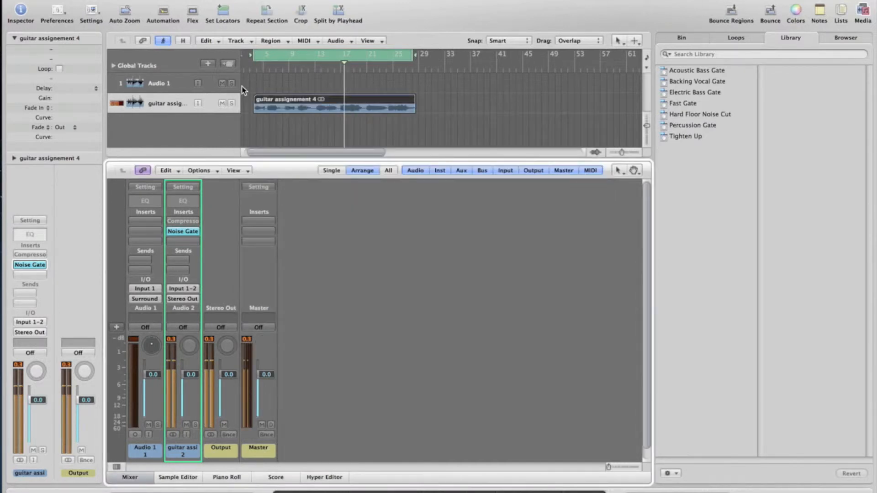
# Bypass the Noise Gate on the guitar channel and close its window
pyautogui.click(192, 235)
pyautogui.click(257, 115)
pyautogui.click(241, 86)
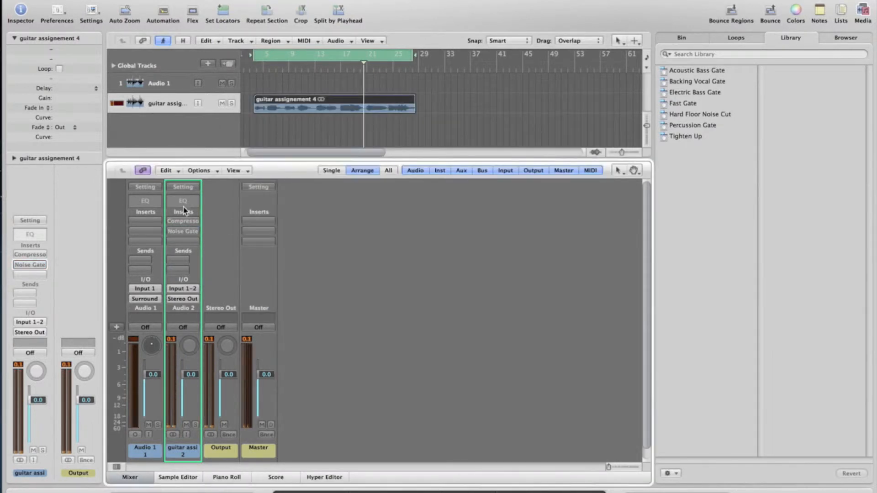
# Open the Compressor insert on the guitar channel, enlarge its window and reposition it
pyautogui.click(183, 221)
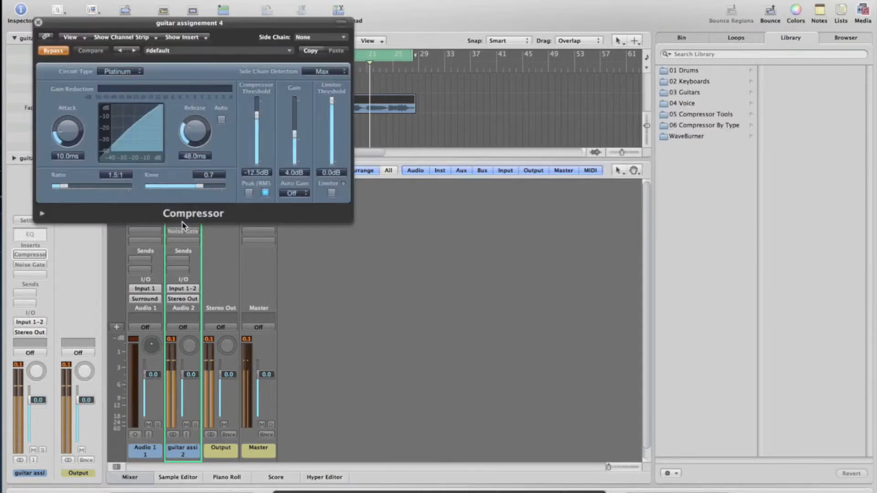
pyautogui.moveTo(350, 220); pyautogui.dragTo(603, 420)
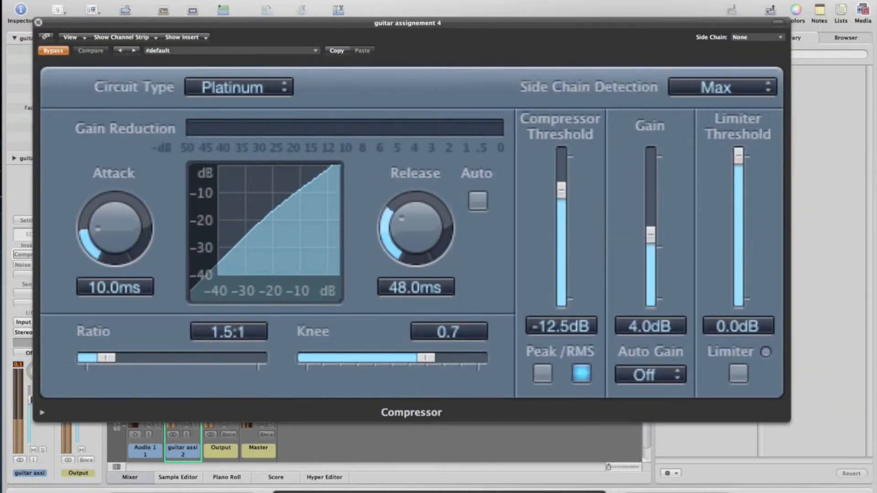
pyautogui.moveTo(243, 21); pyautogui.dragTo(234, 11)
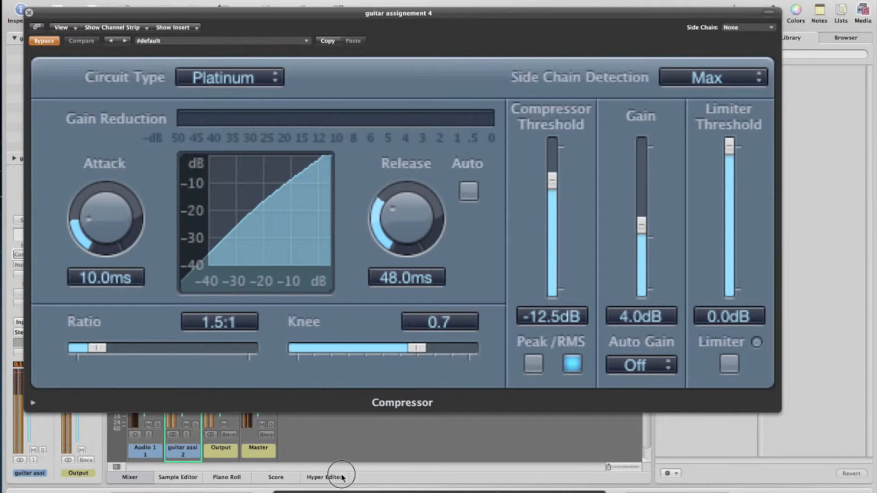
pyautogui.press('y')
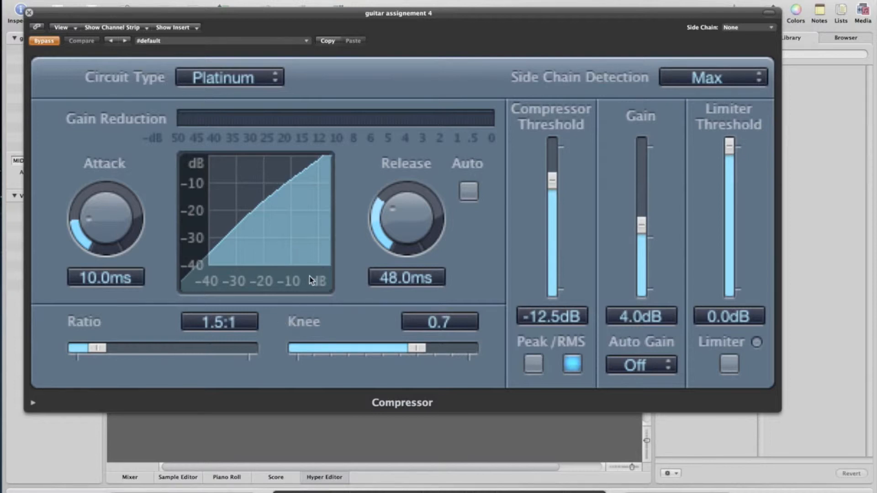
# Set the Compressor's threshold to -9.0 dB, ratio to 1.9:1 and knee to 0.6
pyautogui.moveTo(552, 180); pyautogui.dragTo(554, 153)
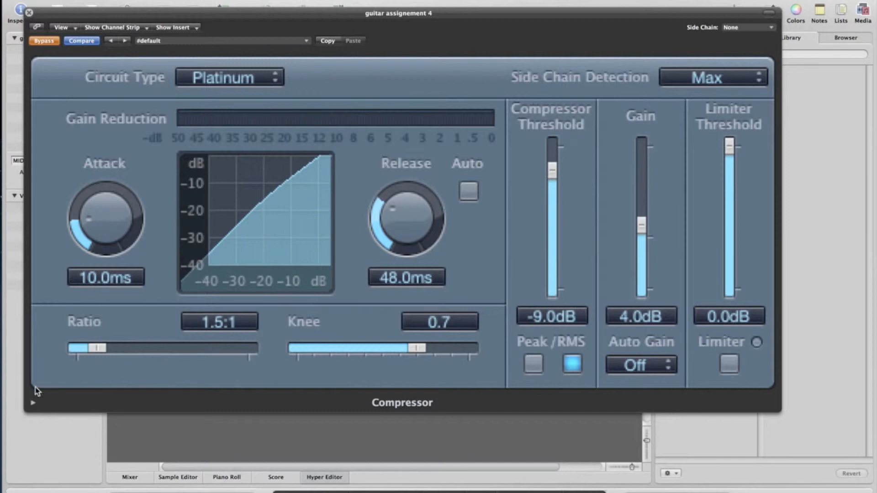
pyautogui.moveTo(90, 351)
pyautogui.mouseDown()
pyautogui.moveTo(175, 350)
pyautogui.moveTo(107, 349)
pyautogui.mouseUp()
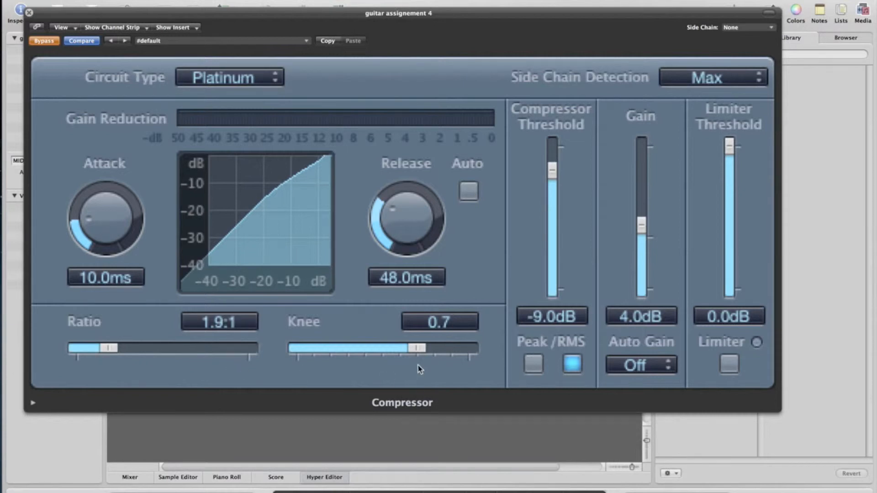
pyautogui.moveTo(417, 349); pyautogui.dragTo(397, 349)
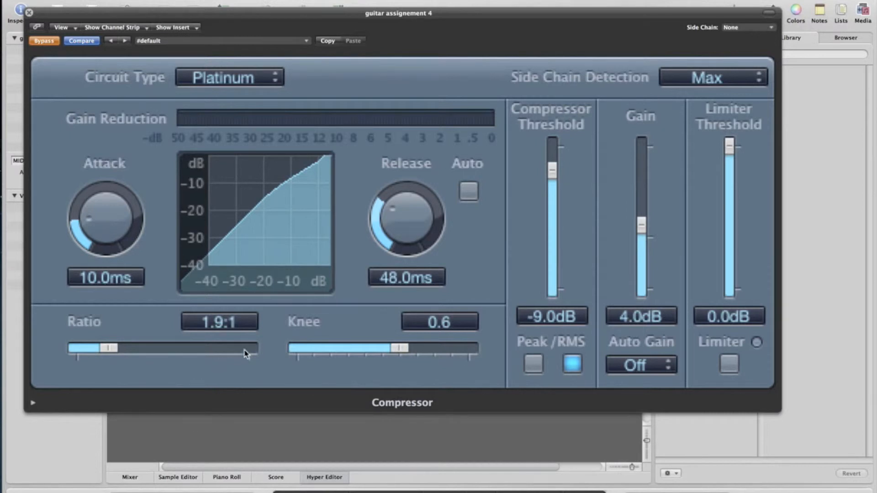
# Take the Compressor out of bypass and compare the edited settings with the saved ones
pyautogui.click(47, 42)
pyautogui.click(77, 41)
pyautogui.click(77, 41)
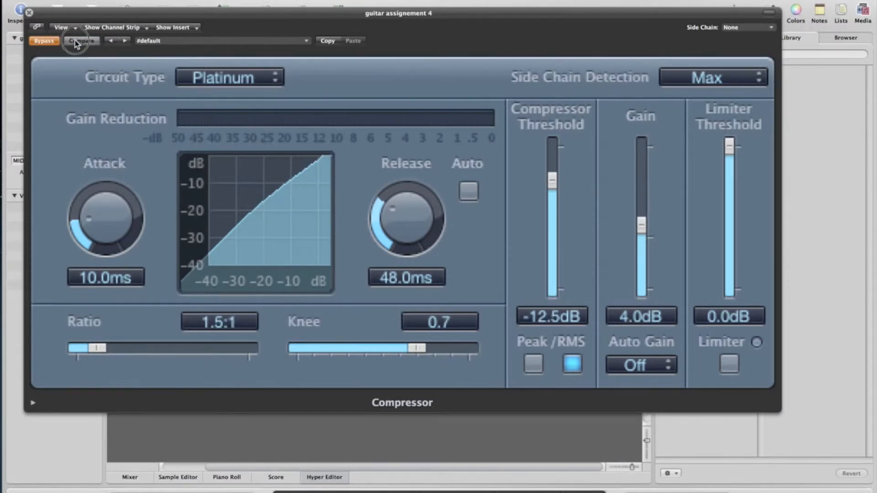
pyautogui.click(49, 41)
pyautogui.click(48, 42)
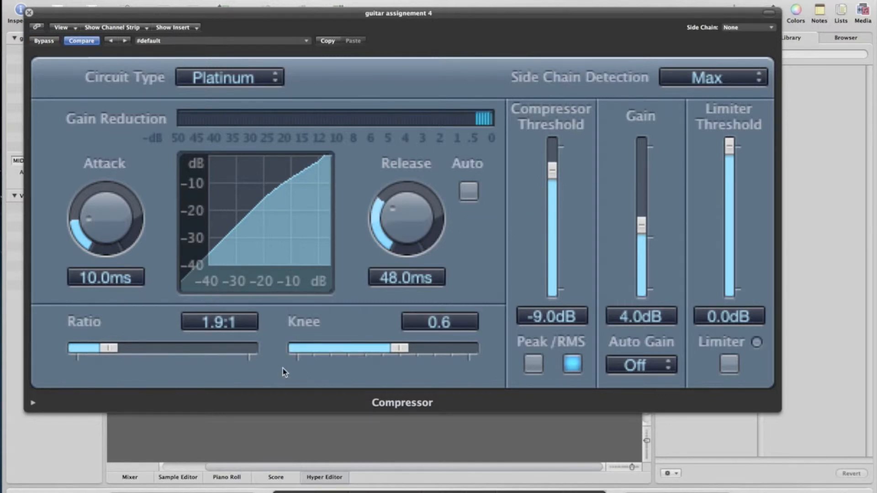
# Exaggerate the compression with a 30.0:1 ratio, a -24.0 dB threshold and 9.0 dB of make-up gain
pyautogui.moveTo(112, 350); pyautogui.dragTo(279, 356)
pyautogui.moveTo(642, 225); pyautogui.dragTo(641, 238)
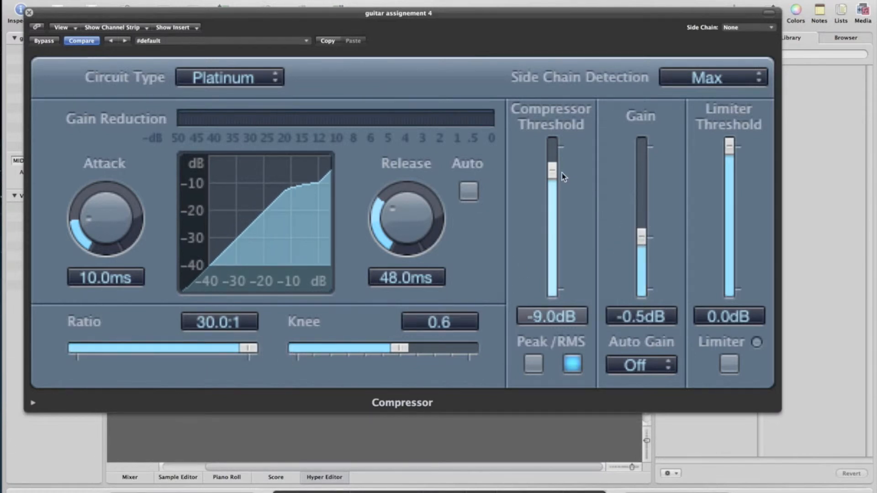
pyautogui.moveTo(551, 172); pyautogui.dragTo(552, 215)
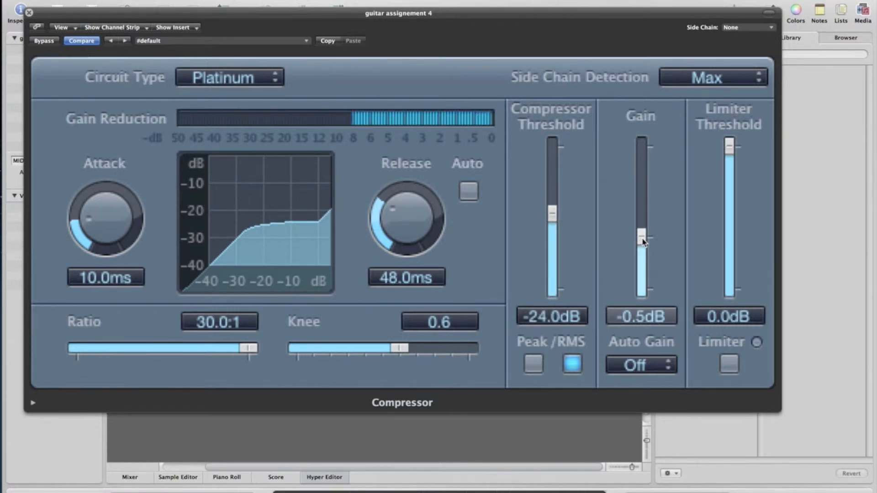
pyautogui.moveTo(642, 235); pyautogui.dragTo(644, 218)
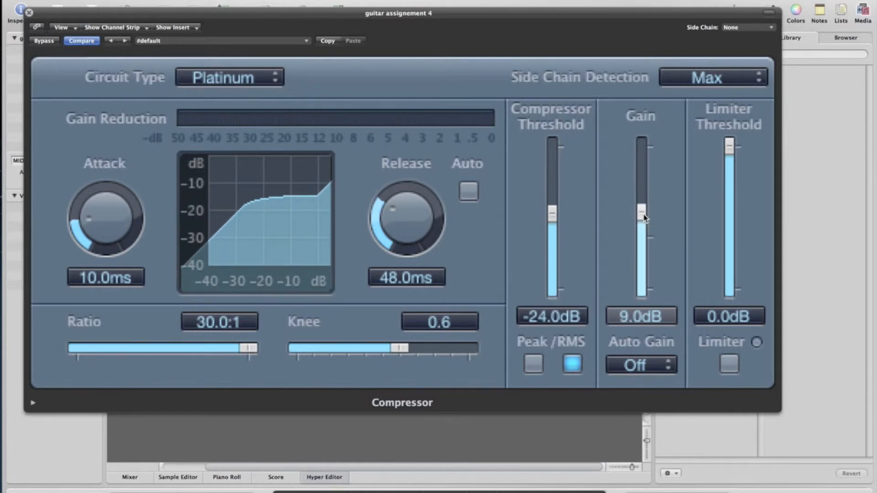
pyautogui.moveTo(643, 217); pyautogui.dragTo(642, 217)
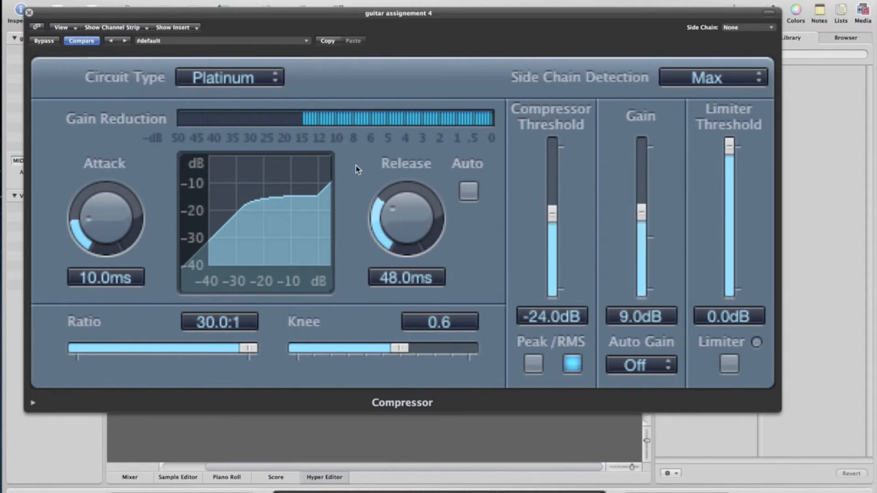
# Audition the heavy compression against the saved Compressor settings, ending on the edited version
pyautogui.click(82, 42)
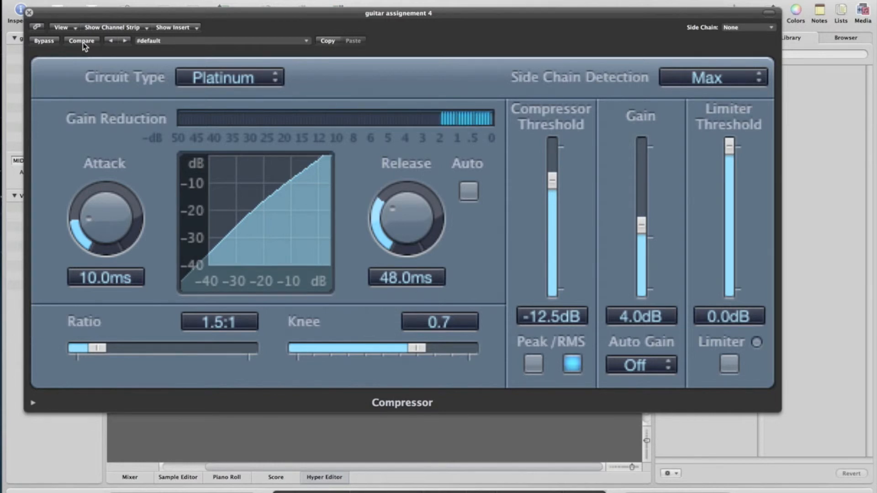
pyautogui.click(82, 42)
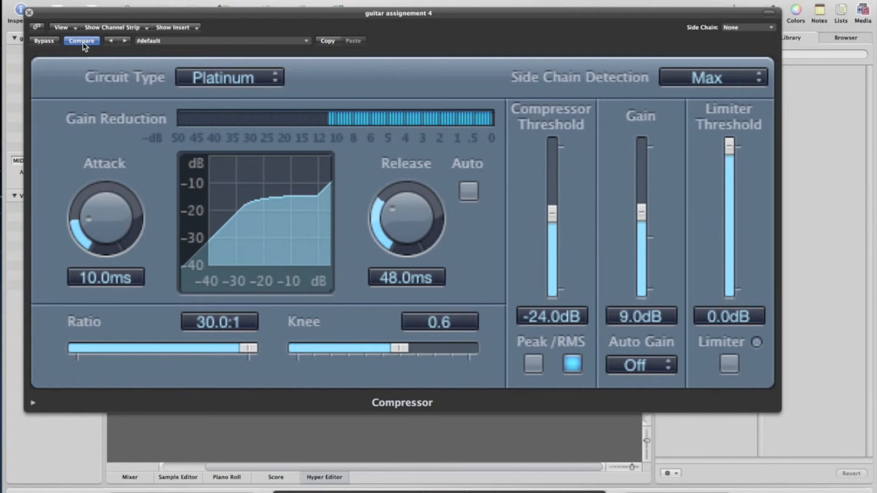
pyautogui.click(82, 42)
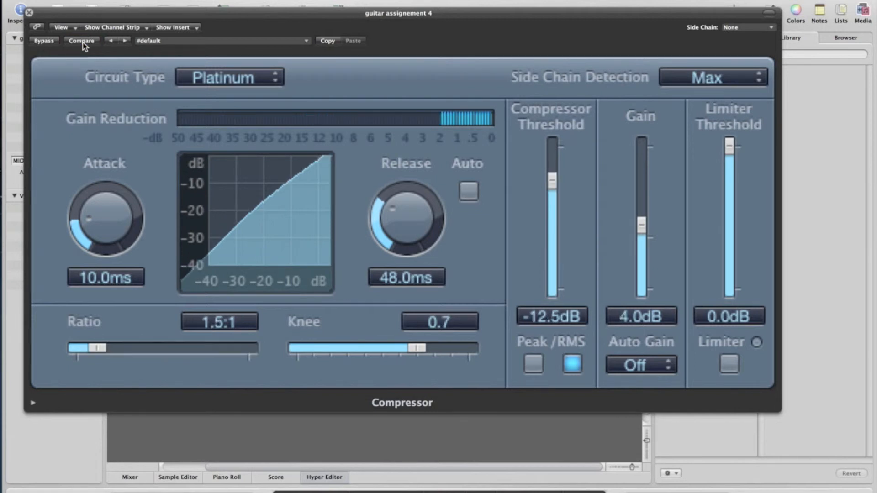
pyautogui.click(82, 41)
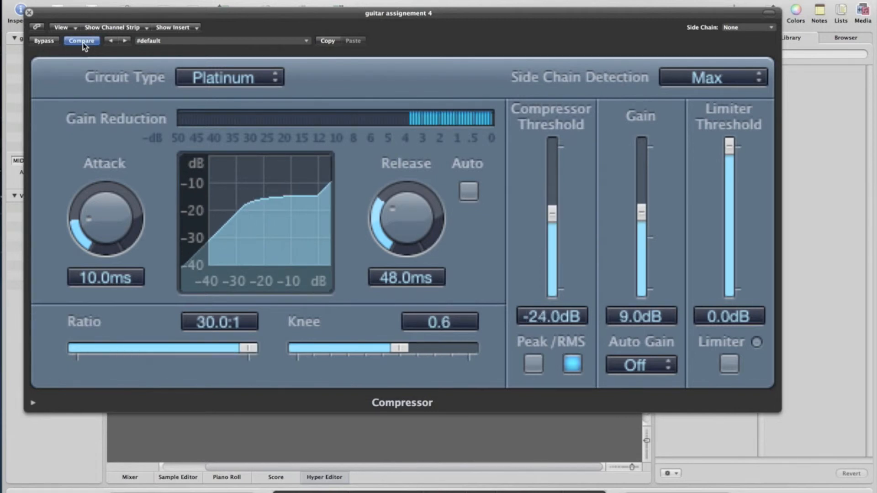
# Audition the Compressor's attack at 200 ms and release at 5000 ms, and settle them at 8.5 ms and 160 ms
pyautogui.moveTo(92, 219); pyautogui.dragTo(69, 41)
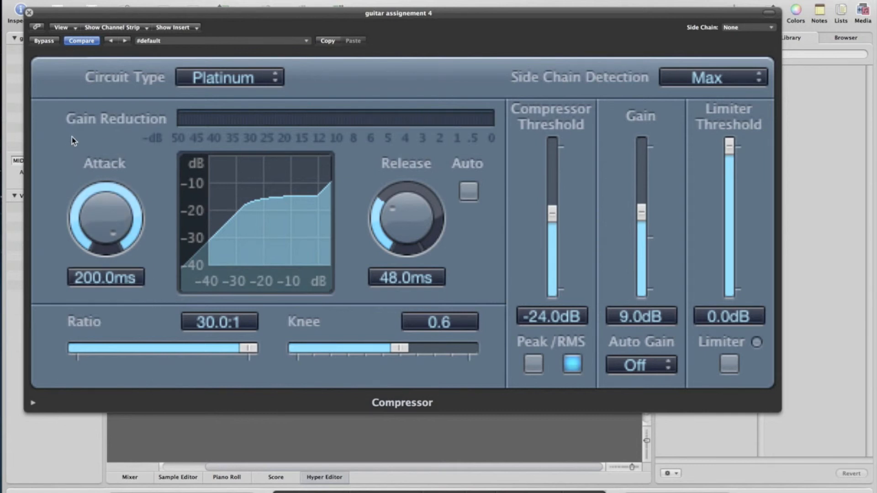
pyautogui.moveTo(133, 196); pyautogui.dragTo(147, 348)
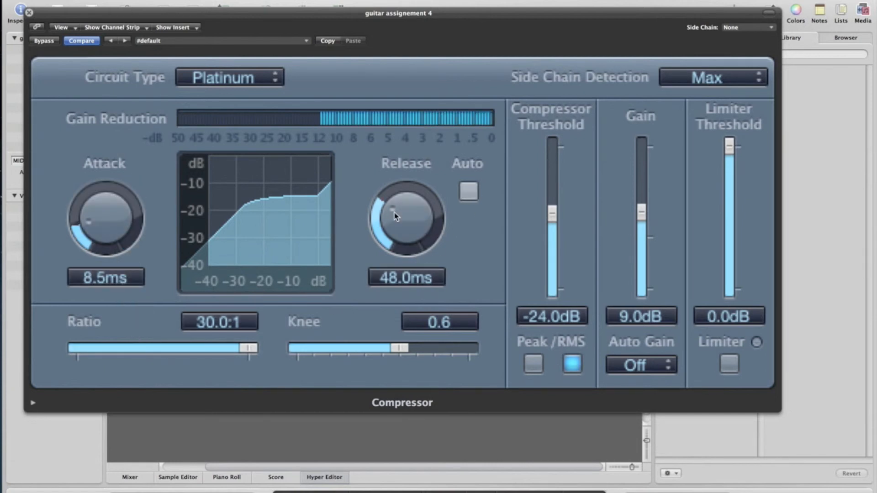
pyautogui.moveTo(390, 222); pyautogui.dragTo(395, 58)
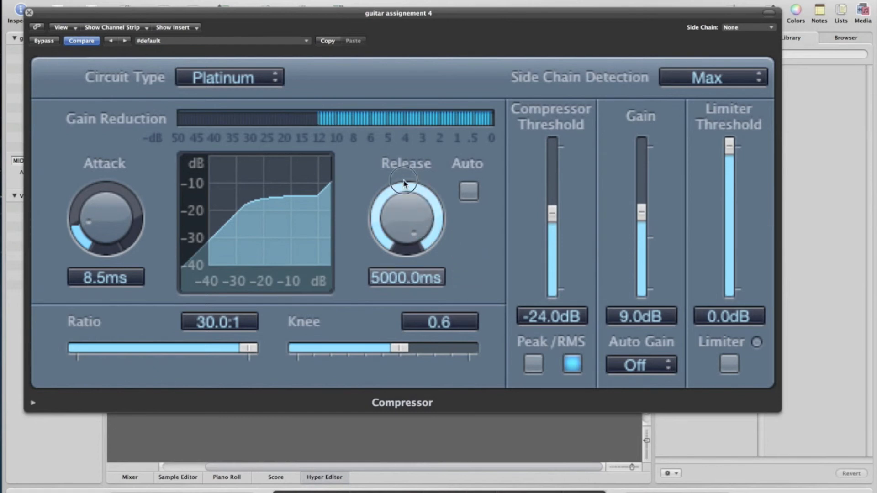
pyautogui.moveTo(413, 212); pyautogui.dragTo(463, 326)
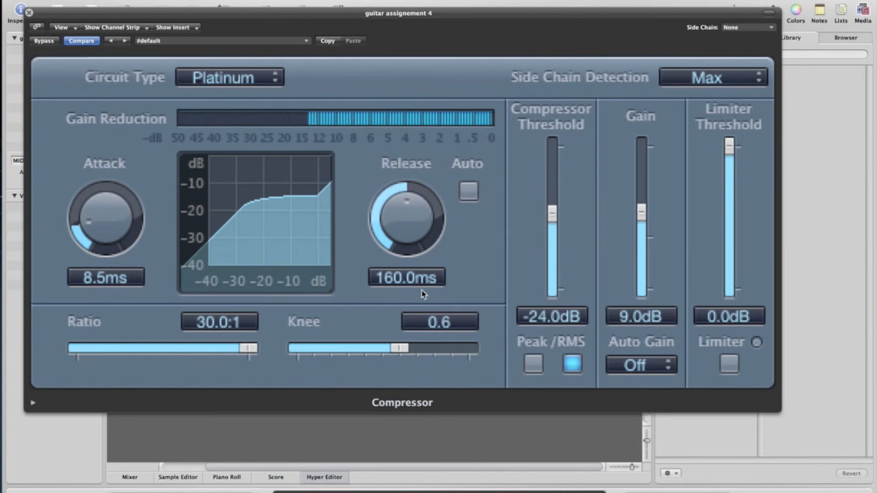
# Set the Compressor's ratio to 11.0:1, threshold to -33.5 dB and gain to 11.0 dB, and close its window
pyautogui.moveTo(254, 350); pyautogui.dragTo(195, 351)
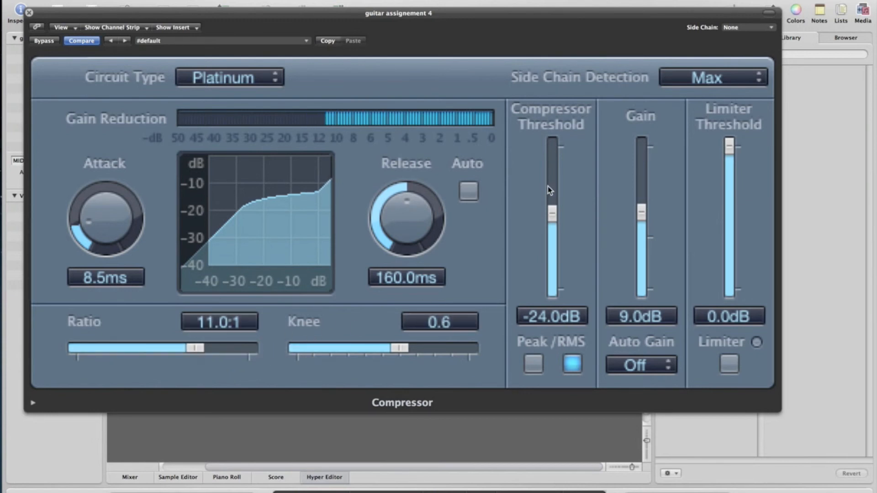
pyautogui.moveTo(552, 214); pyautogui.dragTo(552, 242)
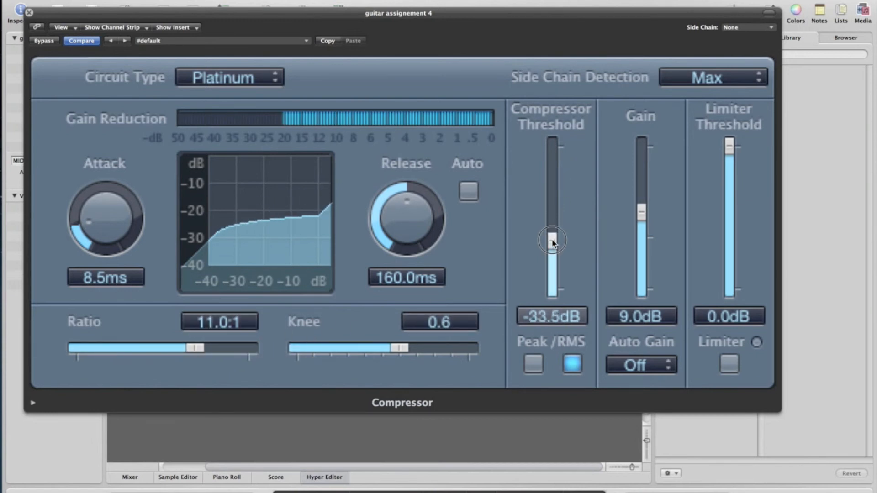
pyautogui.moveTo(642, 215); pyautogui.dragTo(641, 211)
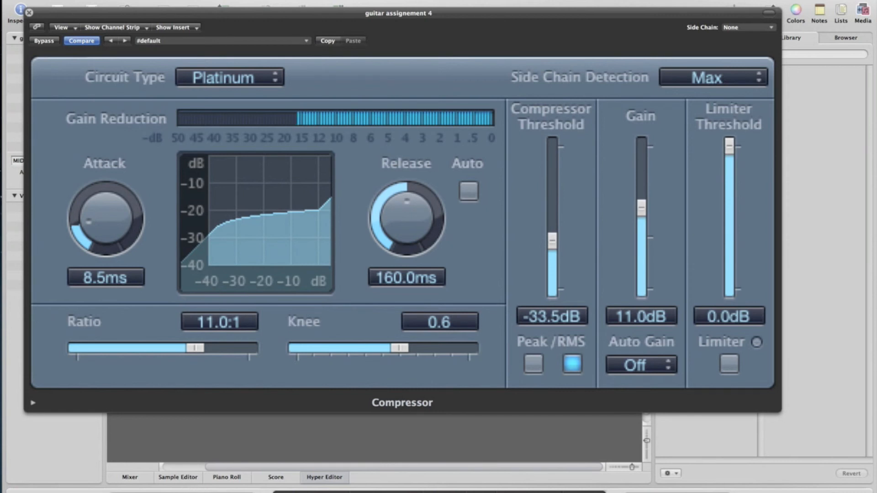
pyautogui.click(28, 13)
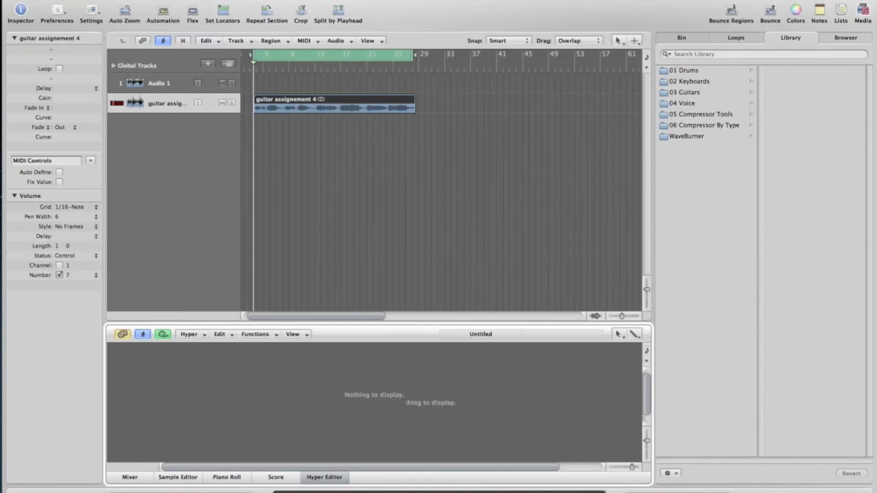